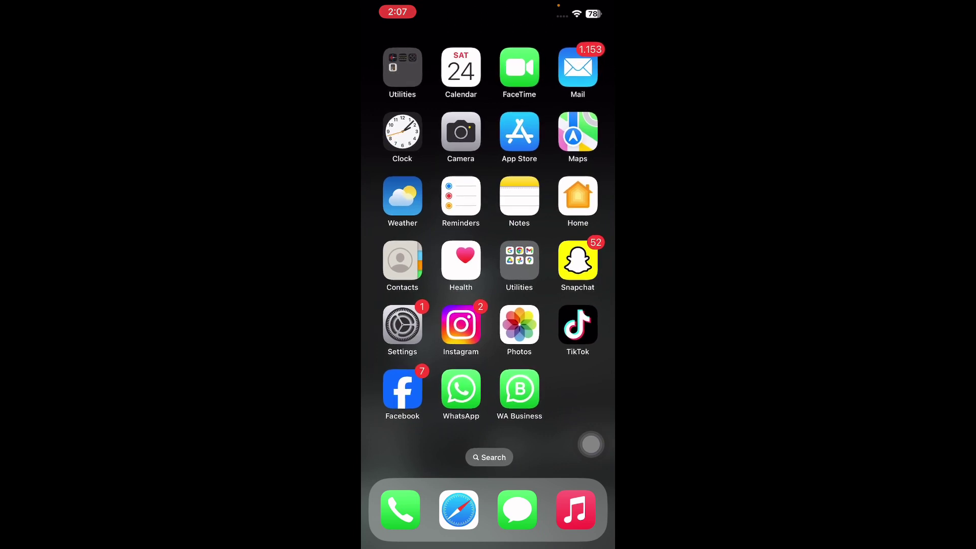
- Check Software Update under General and confirm iOS 17.3.1 is up to date, then go home
{"action": "key", "text": "XF86AudioRaiseVolume"}
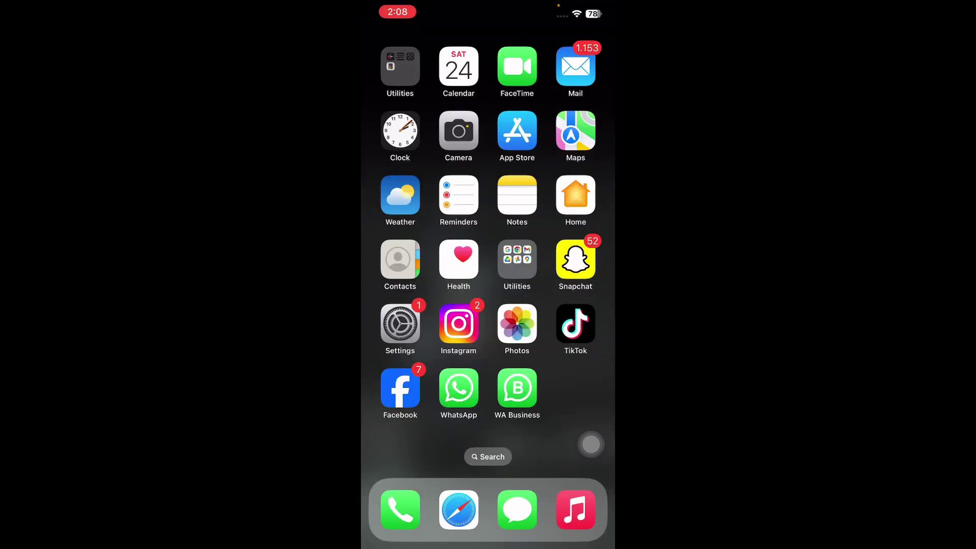
{"action": "left_click", "coordinate": [400, 324]}
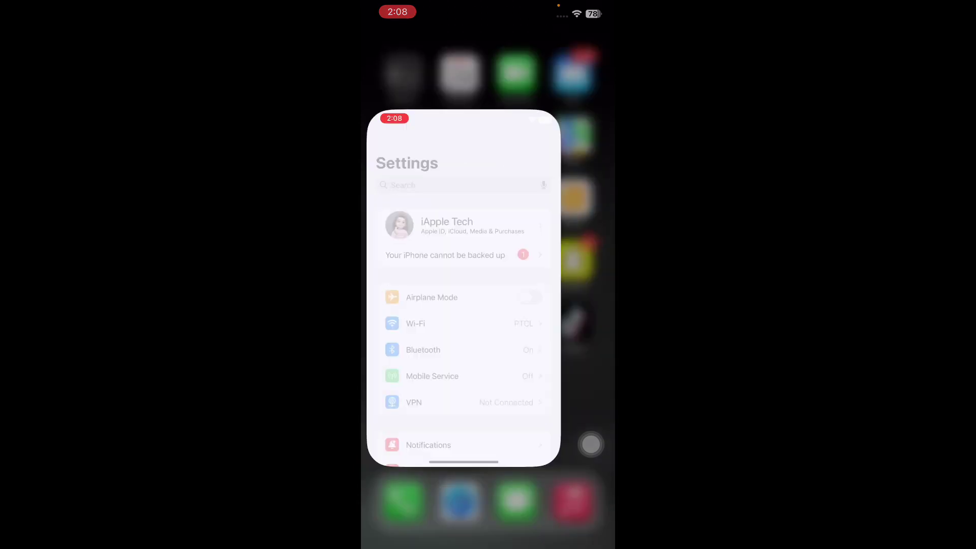
{"action": "scroll", "coordinate": [488, 305], "scroll_direction": "down", "scroll_amount": 5}
{"action": "left_click", "coordinate": [430, 240]}
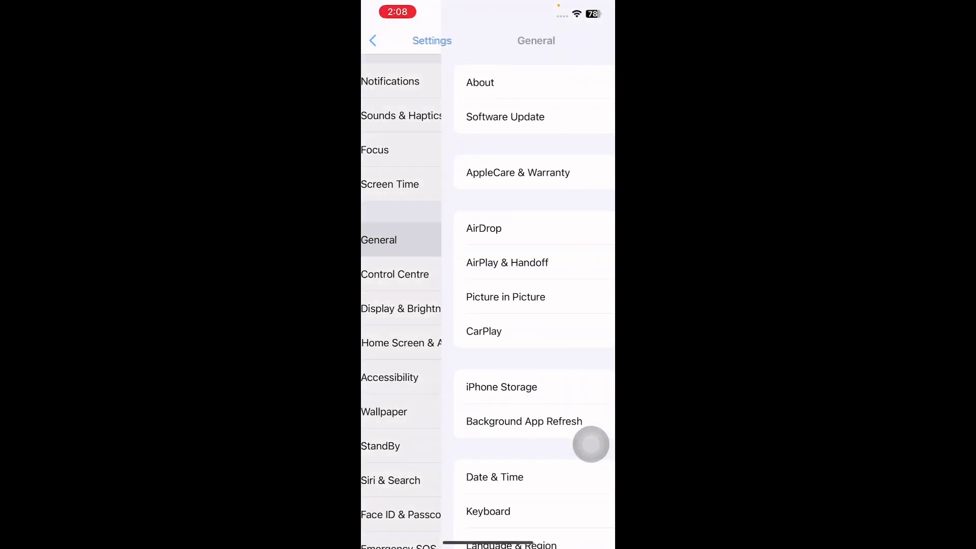
{"action": "left_click", "coordinate": [427, 115]}
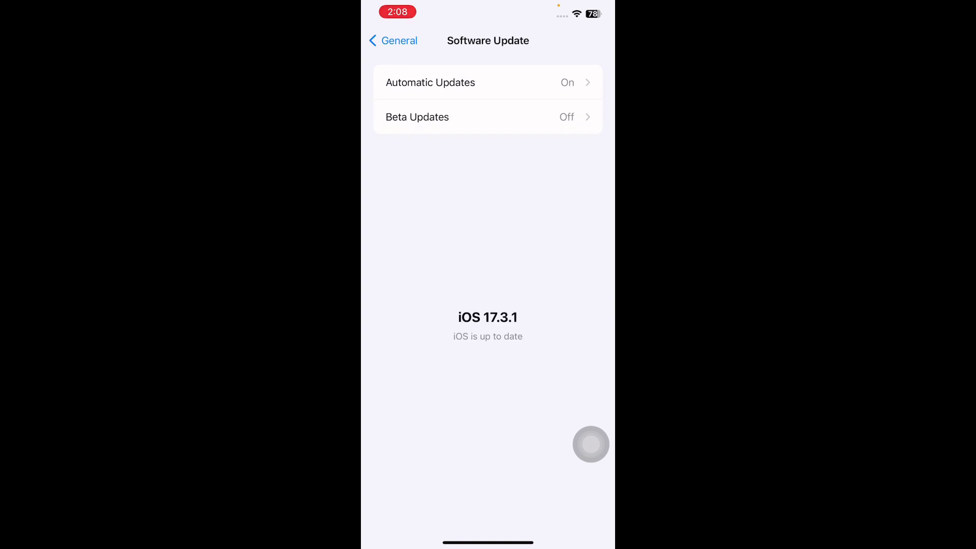
{"action": "left_click_drag", "start_coordinate": [488, 542], "coordinate": [488, 343]}
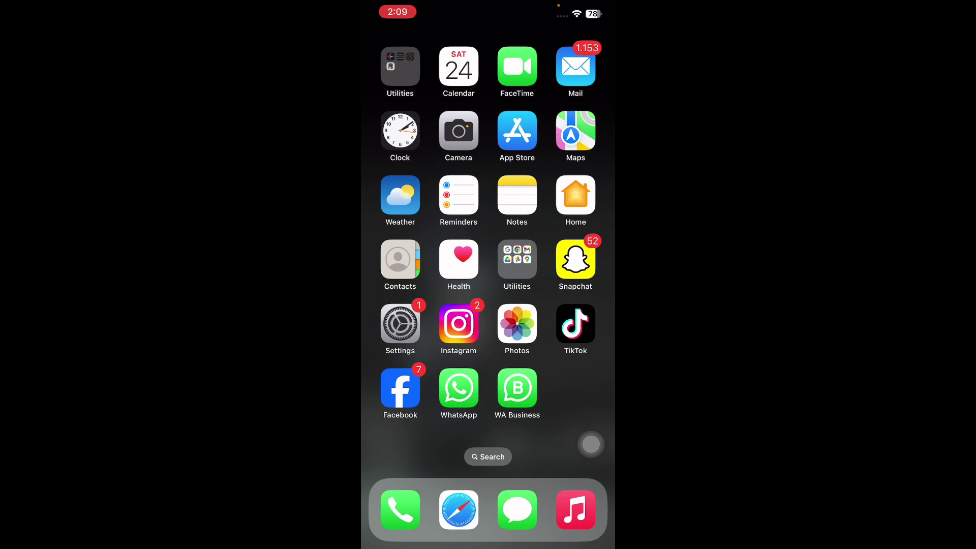
- Reopen Settings and bring up the Apple ID account page
{"action": "left_click", "coordinate": [400, 324]}
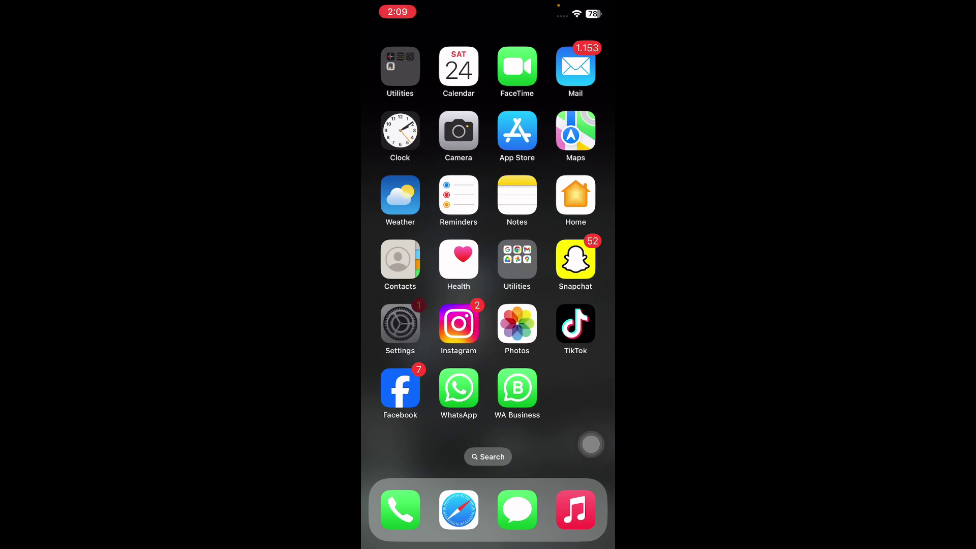
{"action": "left_click", "coordinate": [458, 152]}
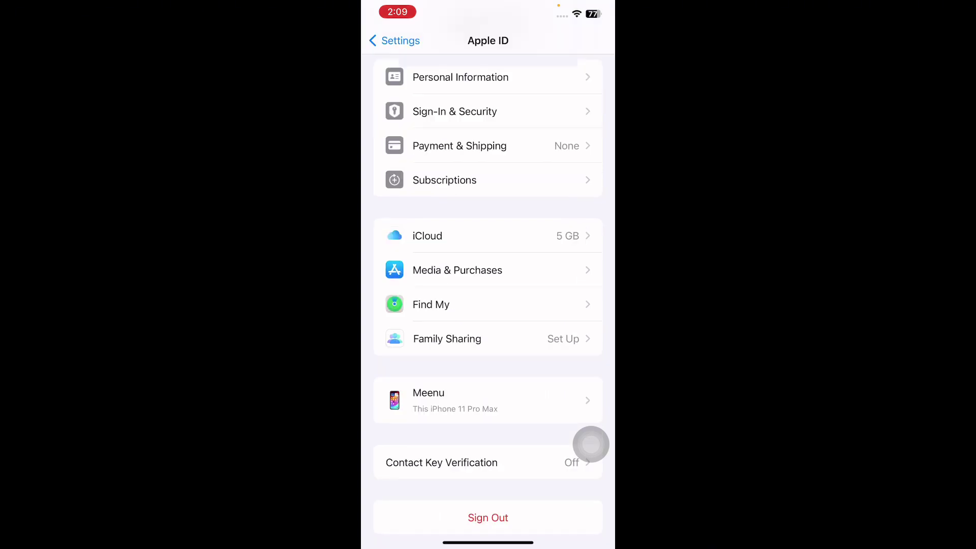
- Turn off 'Sync this iPhone' for iCloud Drive, confirm Turn Off Syncing, and return home
{"action": "left_click", "coordinate": [458, 235]}
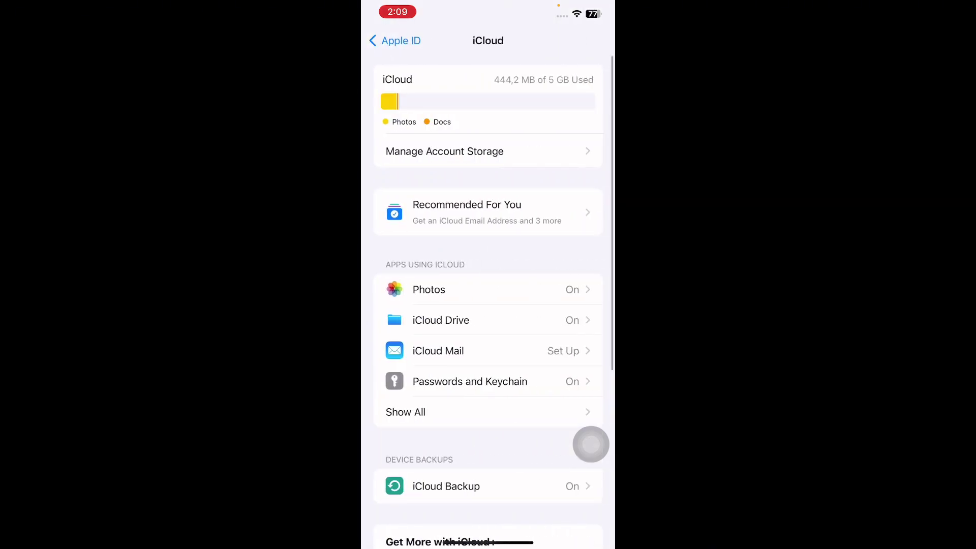
{"action": "left_click", "coordinate": [458, 320]}
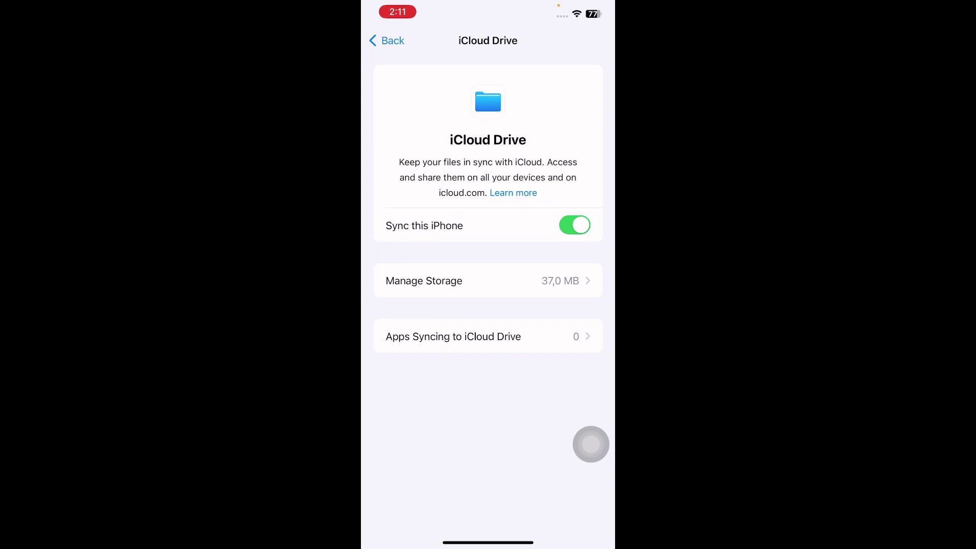
{"action": "left_click", "coordinate": [574, 225]}
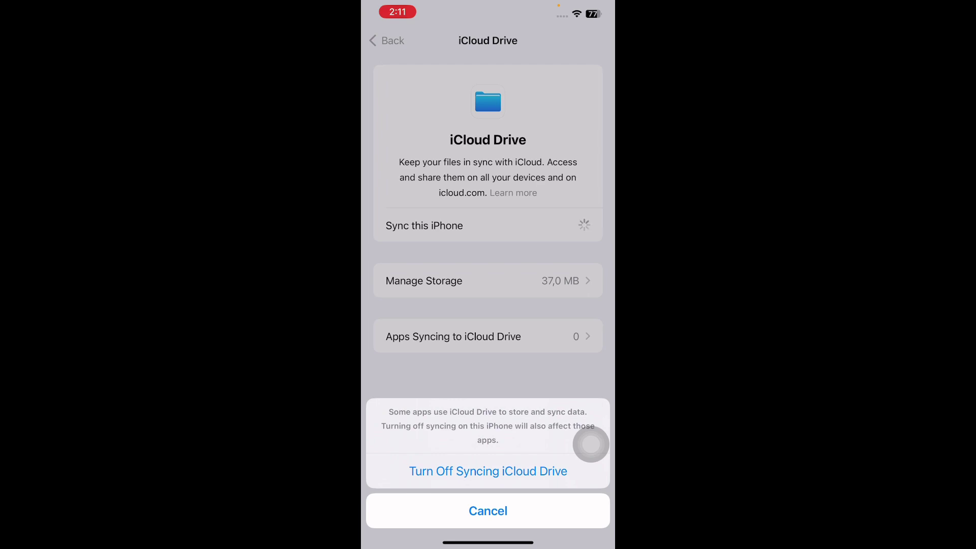
{"action": "left_click", "coordinate": [591, 450]}
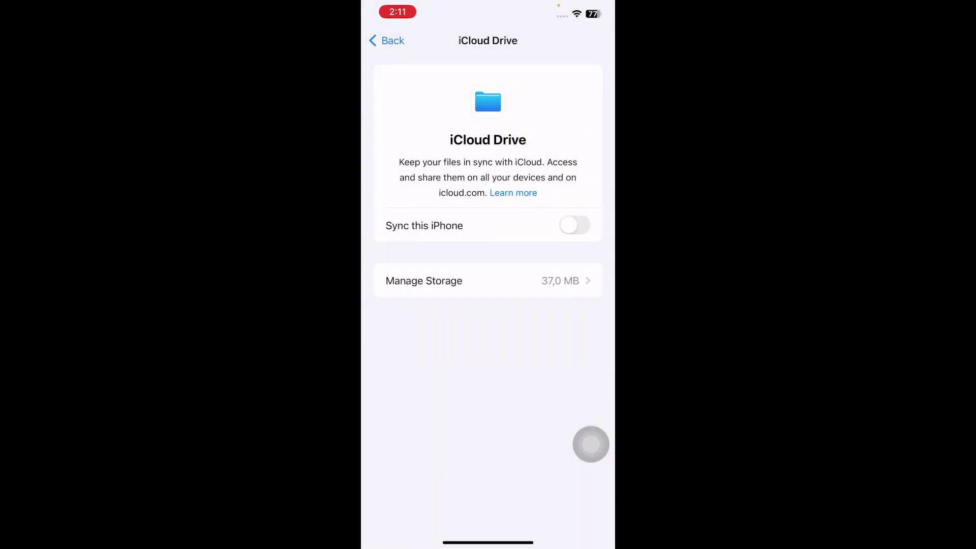
{"action": "left_click_drag", "start_coordinate": [489, 543], "coordinate": [488, 320]}
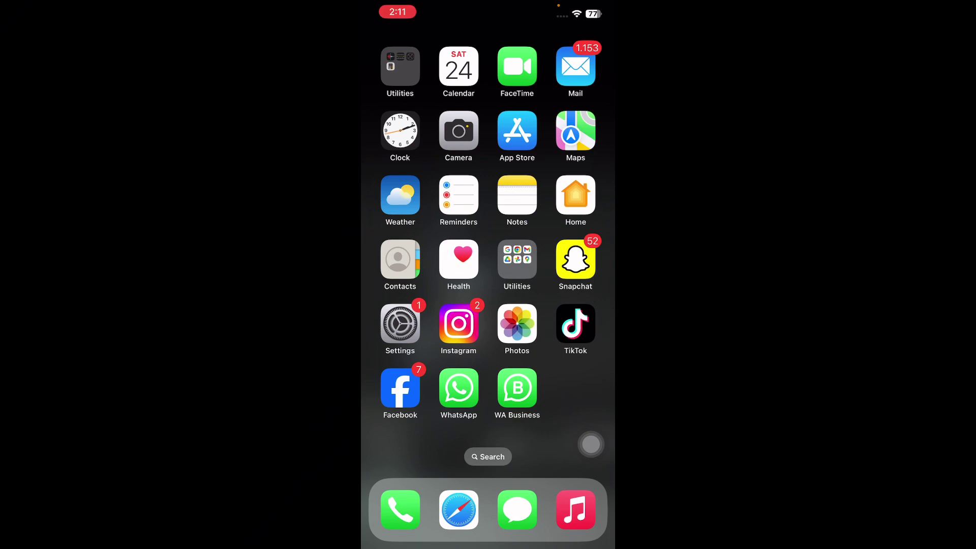
- Show the full Apps Using iCloud list under Apple ID > iCloud, then return to the home screen
{"action": "left_click", "coordinate": [400, 324]}
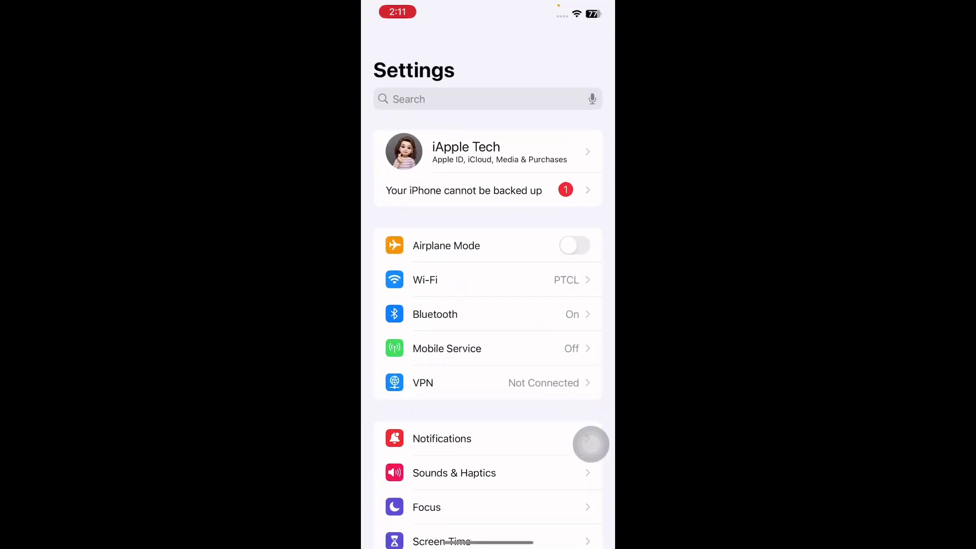
{"action": "left_click", "coordinate": [466, 150]}
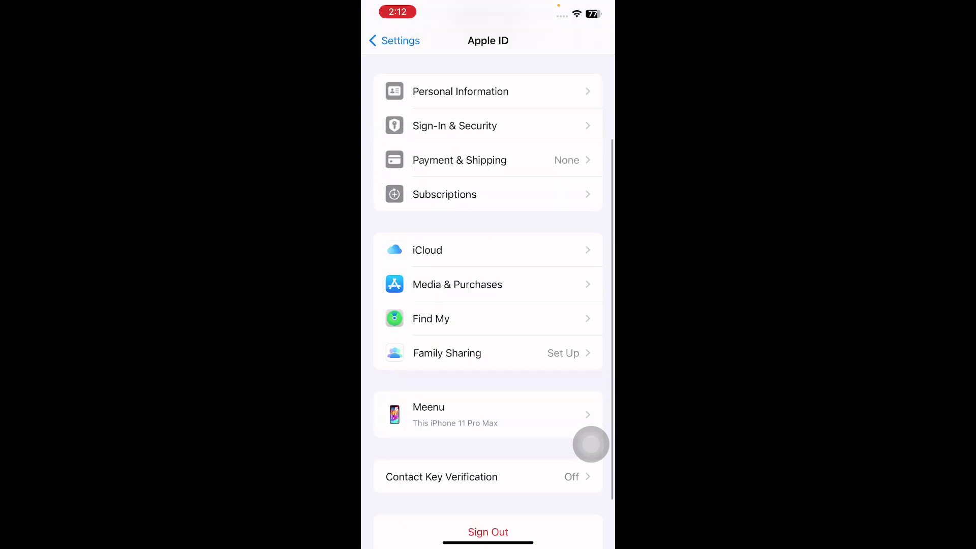
{"action": "left_click", "coordinate": [427, 249]}
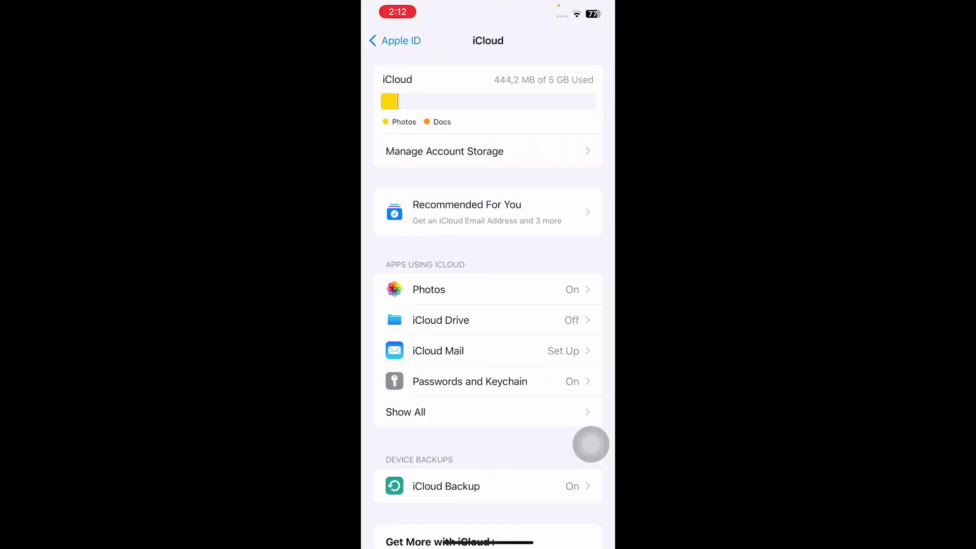
{"action": "left_click", "coordinate": [427, 412]}
{"action": "scroll", "coordinate": [590, 445], "scroll_direction": "down", "scroll_amount": 5}
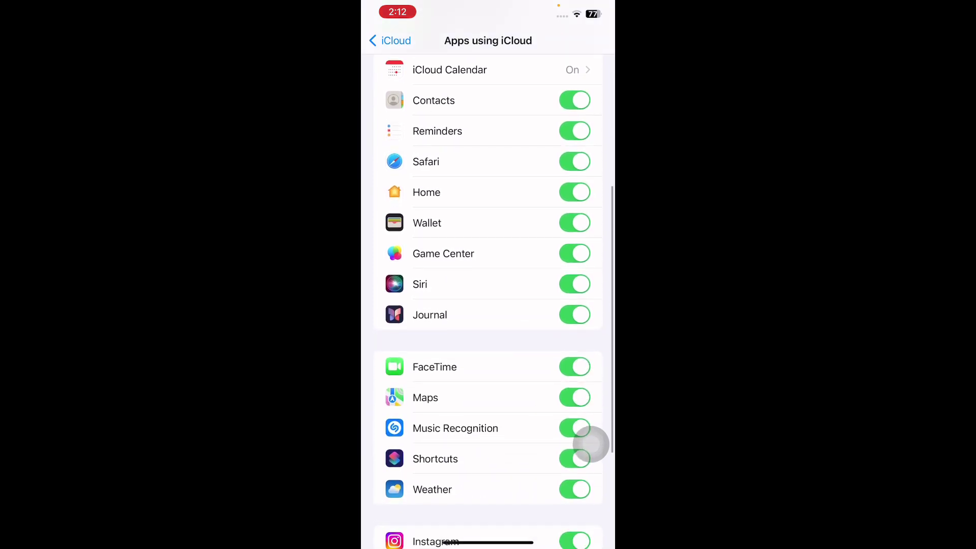
{"action": "scroll", "coordinate": [591, 446], "scroll_direction": "down", "scroll_amount": 1}
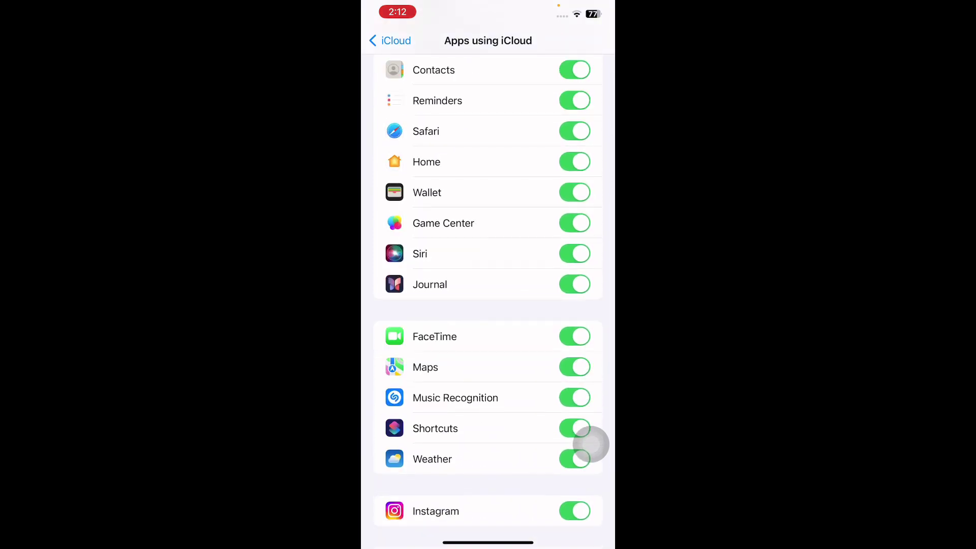
{"action": "key", "text": "super+h"}
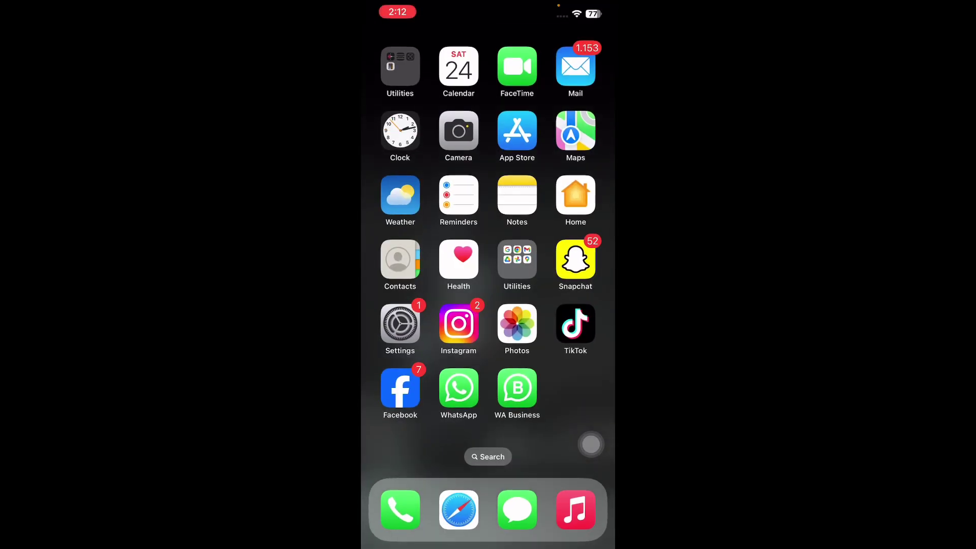